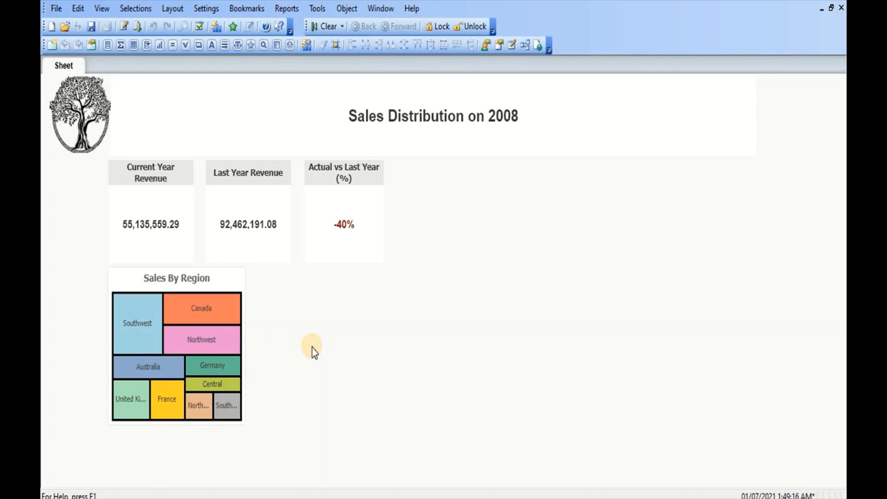
# - Start creating a new chart sheet object and choose the combo chart type
pyautogui.rightClick(312, 348)
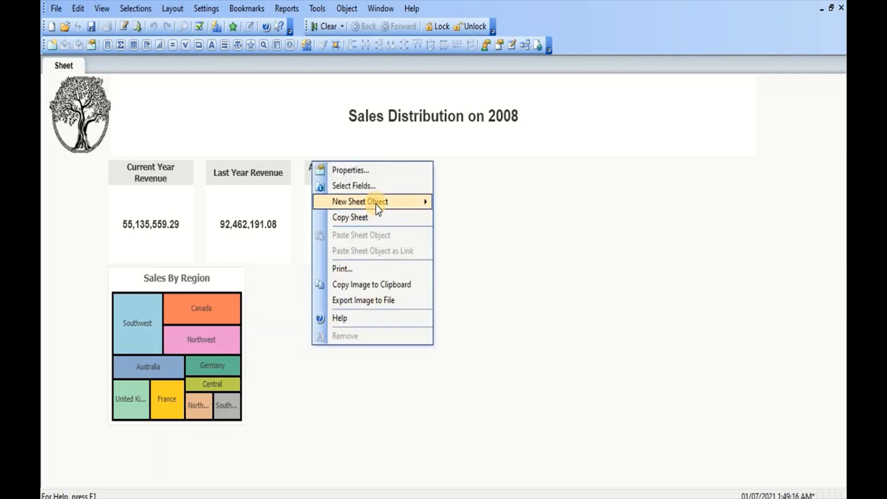
pyautogui.moveTo(375, 204)
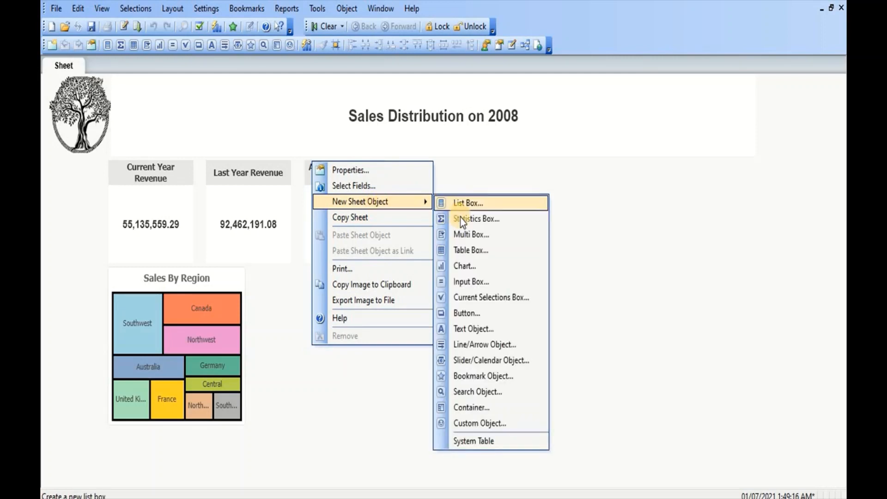
pyautogui.click(471, 268)
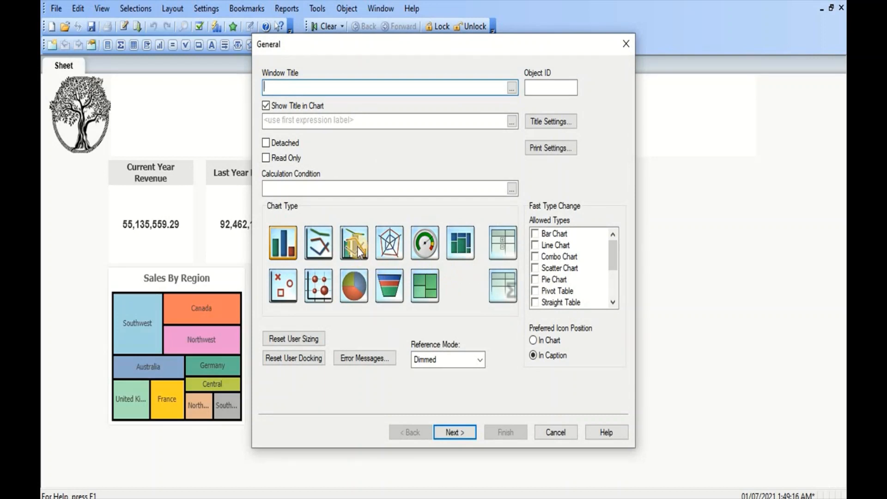
pyautogui.click(355, 243)
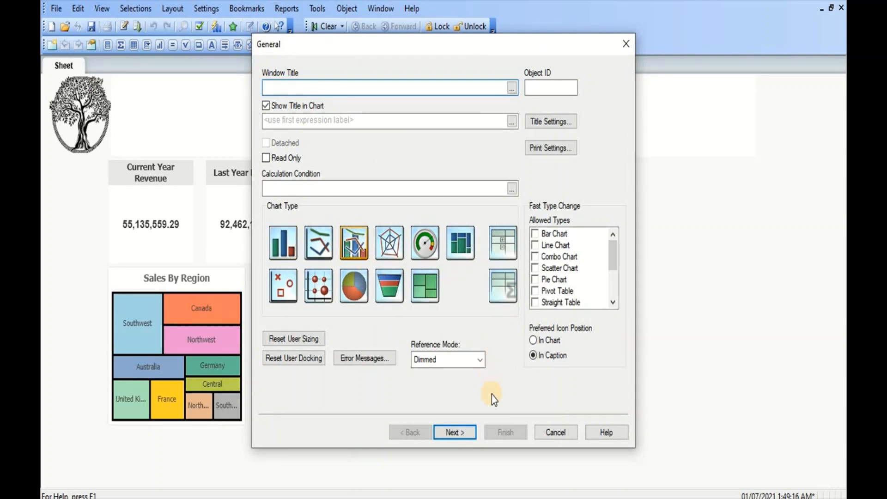
pyautogui.click(468, 433)
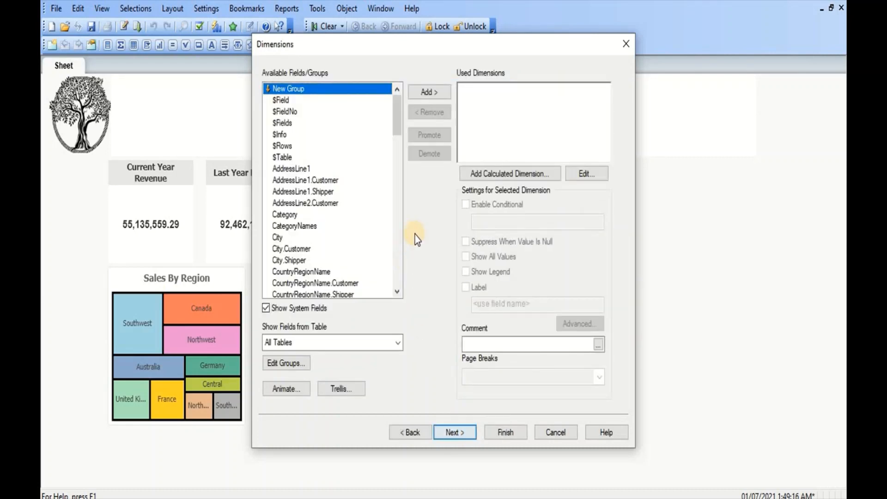
# - Add EmployeeID as the chart's dimension and finish the chart wizard
pyautogui.click(337, 242)
pyautogui.press('Down')
pyautogui.press('Down')
pyautogui.press('Down')
pyautogui.press('Down')
pyautogui.press('Down')
pyautogui.press('Down')
pyautogui.press('Down')
pyautogui.press('Down')
pyautogui.press('Down')
pyautogui.press('Down')
pyautogui.press('Down')
pyautogui.press('Down')
pyautogui.press('Down')
pyautogui.press('Down')
pyautogui.press('Down')
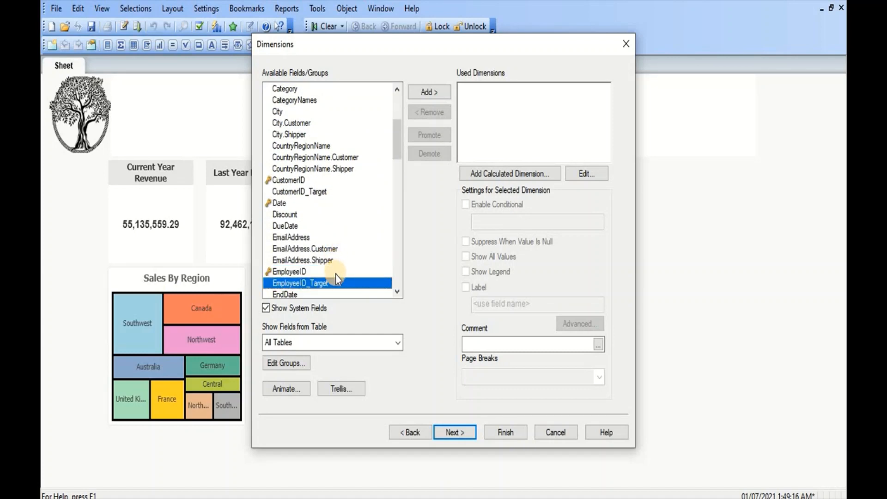
pyautogui.click(335, 274)
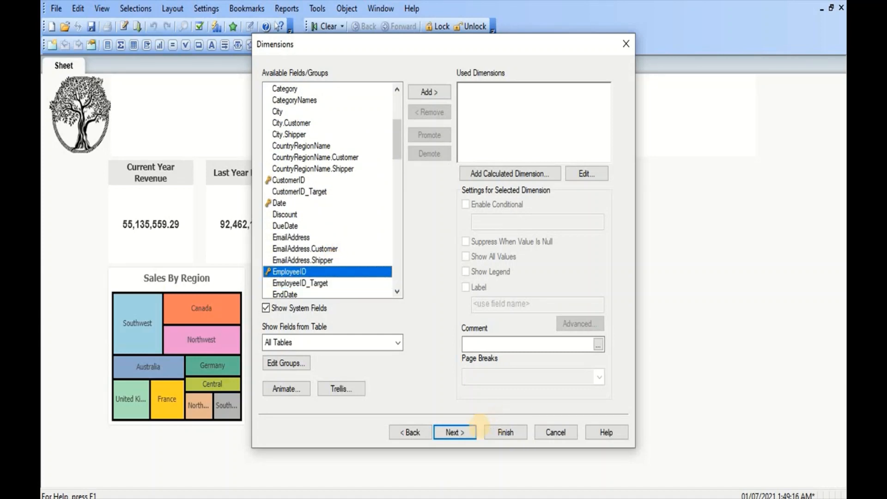
pyautogui.doubleClick(294, 273)
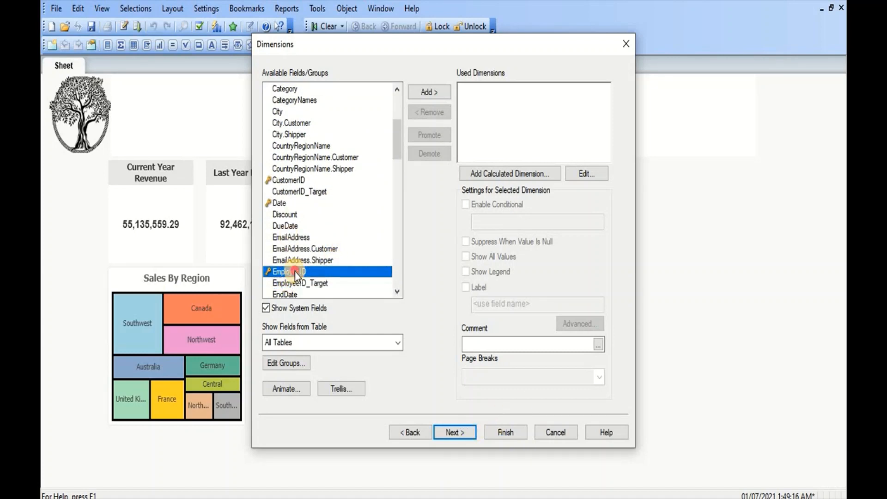
pyautogui.click(506, 432)
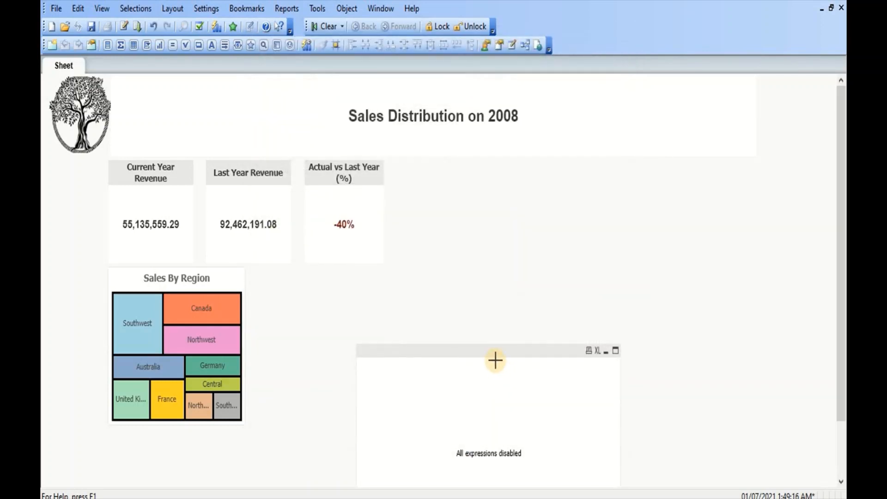
# - Copy the revenue expression from the Current Year Revenue text object's properties
pyautogui.rightClick(135, 224)
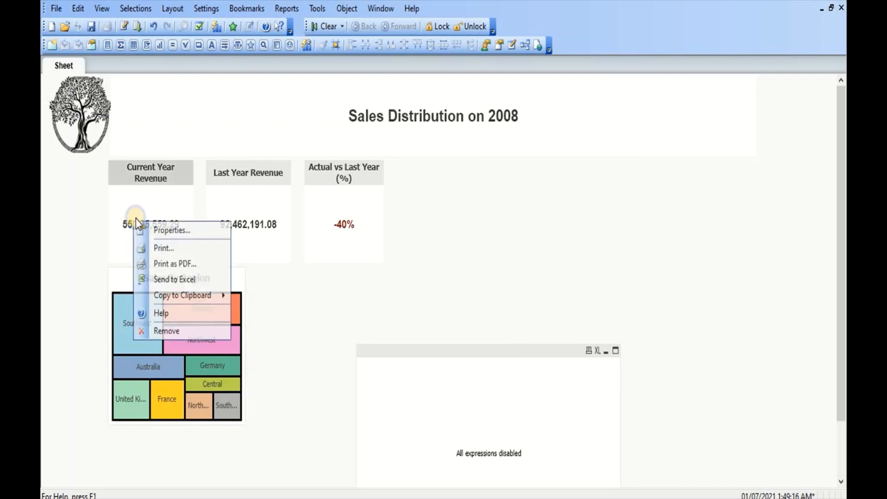
pyautogui.click(161, 235)
pyautogui.click(365, 157)
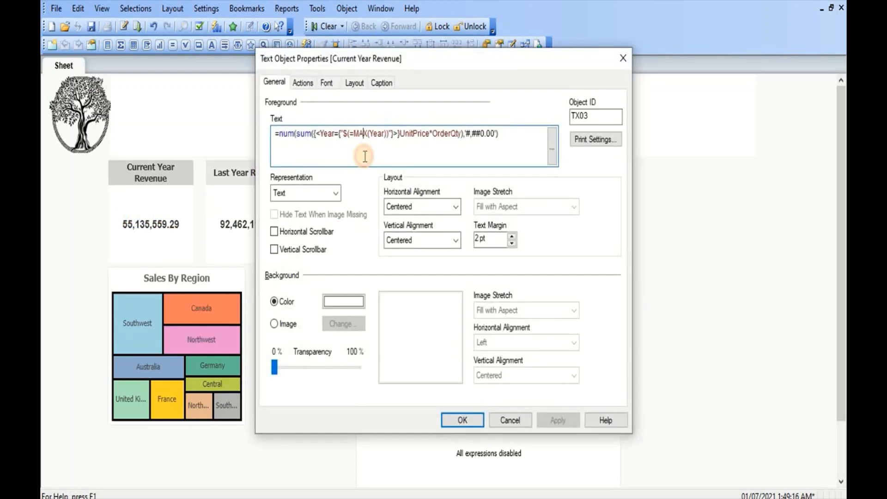
pyautogui.hotkey('ctrl', 'a')
pyautogui.hotkey('ctrl', 'c')
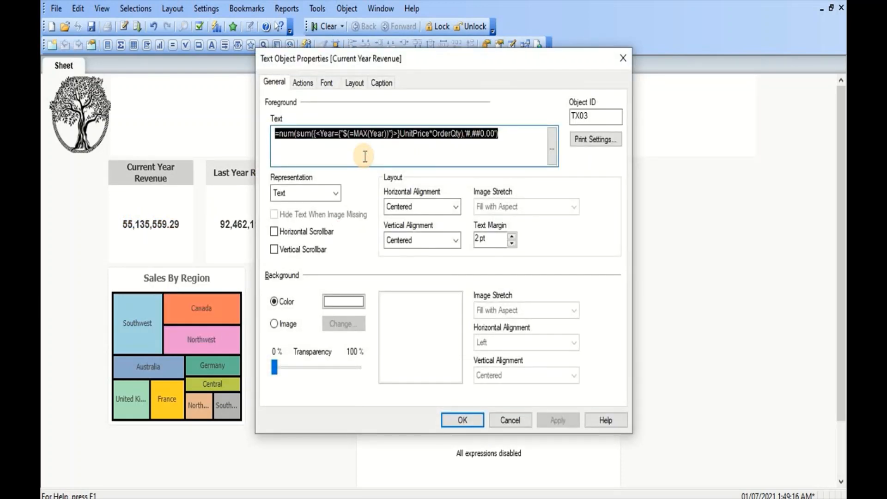
pyautogui.click(462, 420)
# - Add the copied revenue expression as the new chart's expression and apply it
pyautogui.rightClick(456, 423)
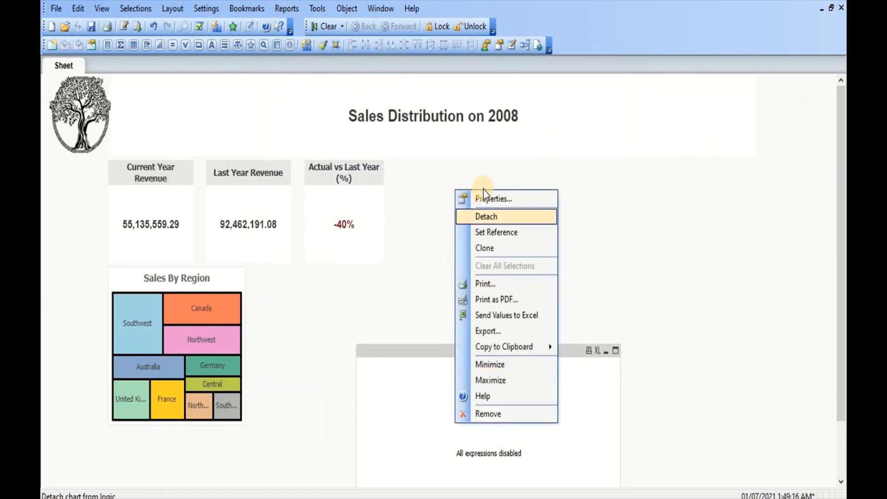
pyautogui.click(489, 200)
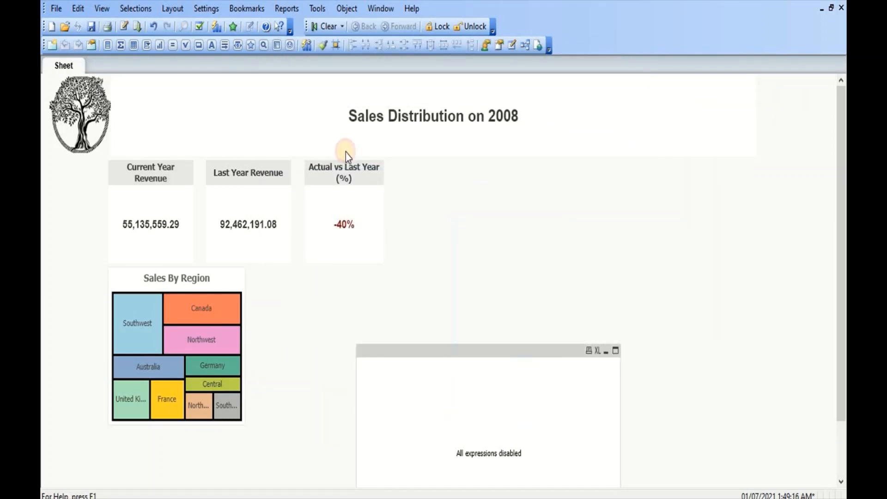
pyautogui.click(423, 79)
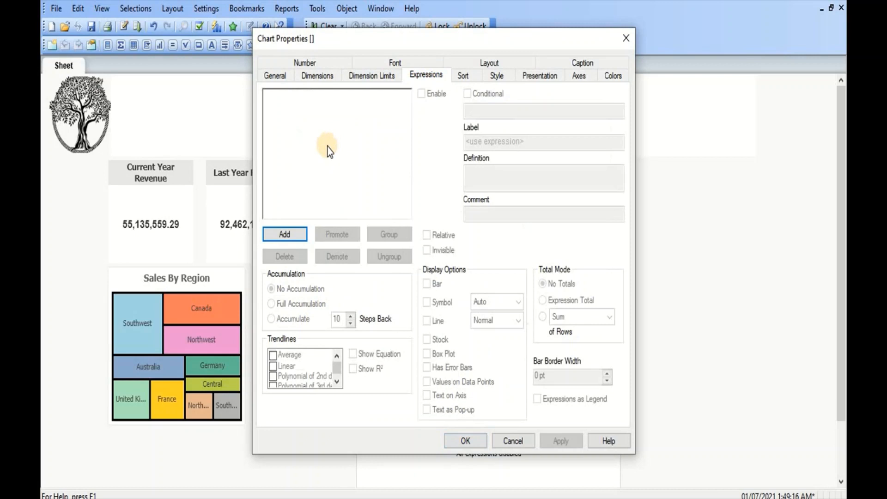
pyautogui.click(284, 234)
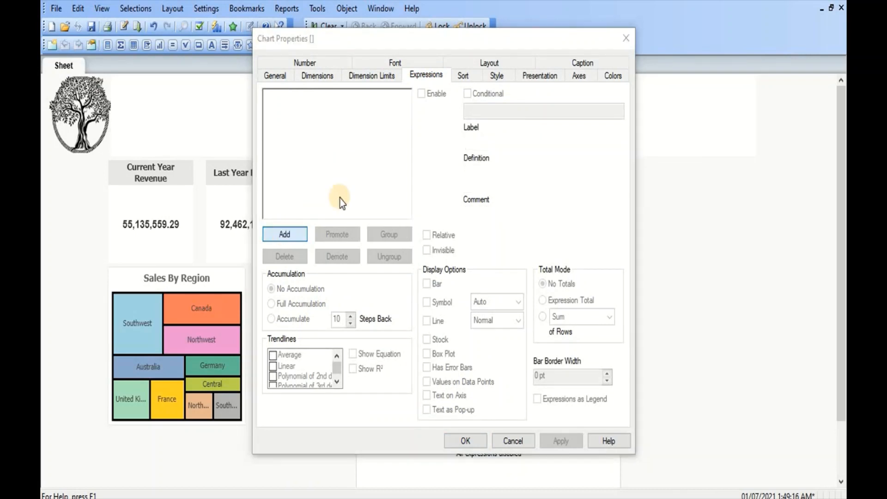
pyautogui.hotkey('ctrl', 'v')
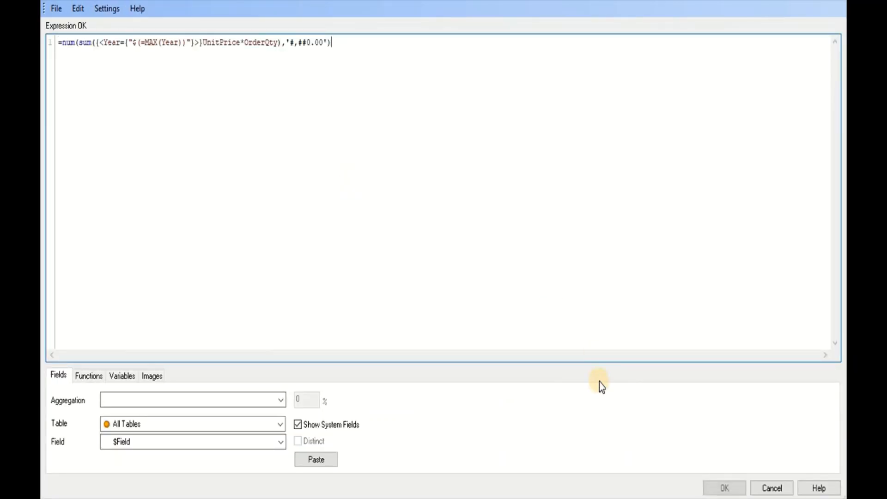
pyautogui.click(720, 488)
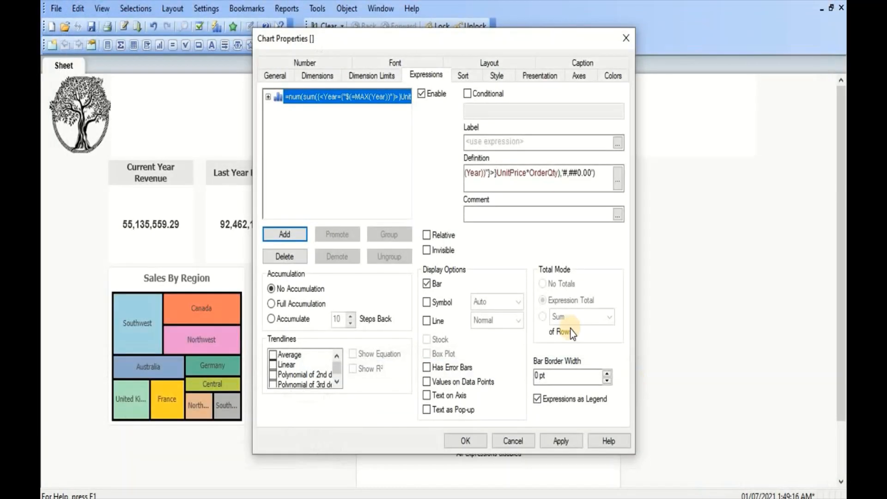
pyautogui.click(561, 441)
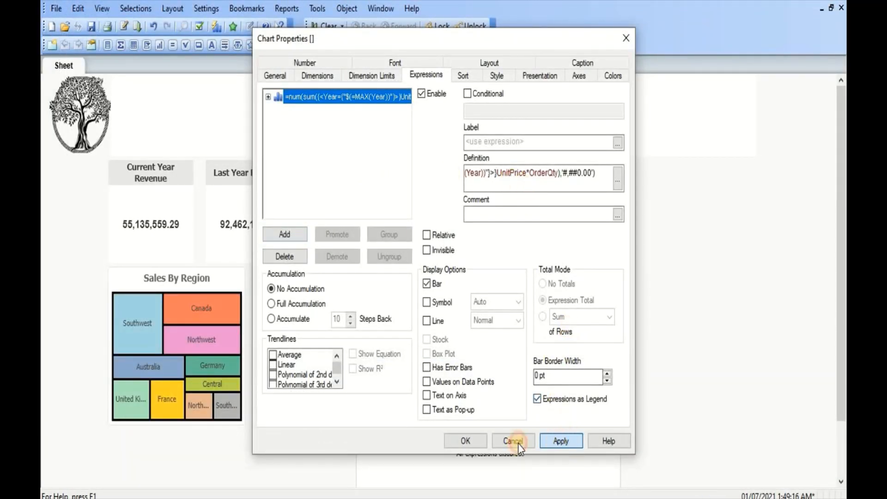
pyautogui.click(467, 441)
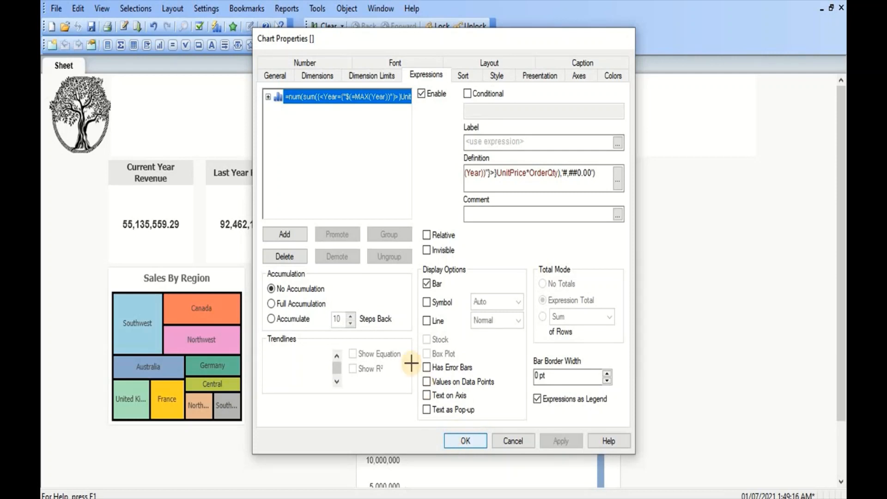
# - Move the chart beside the Sales By Region object
pyautogui.moveTo(432, 355); pyautogui.dragTo(393, 272)
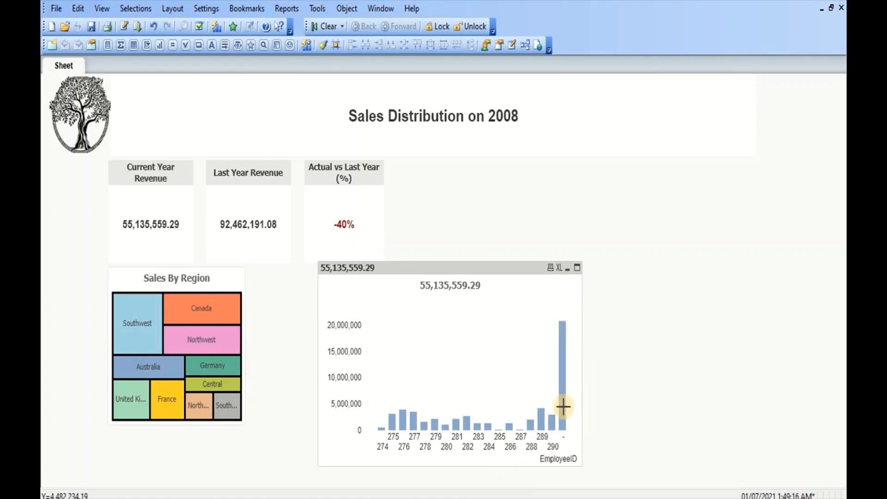
pyautogui.moveTo(563, 406)
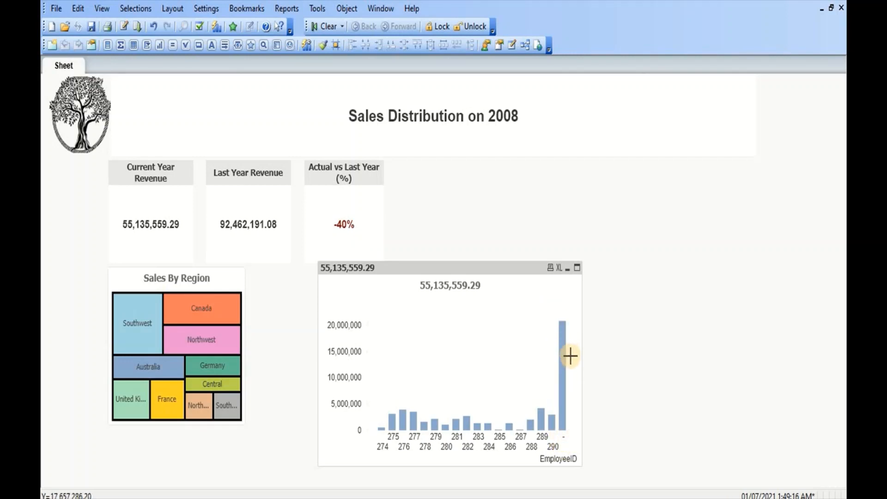
pyautogui.moveTo(563, 368)
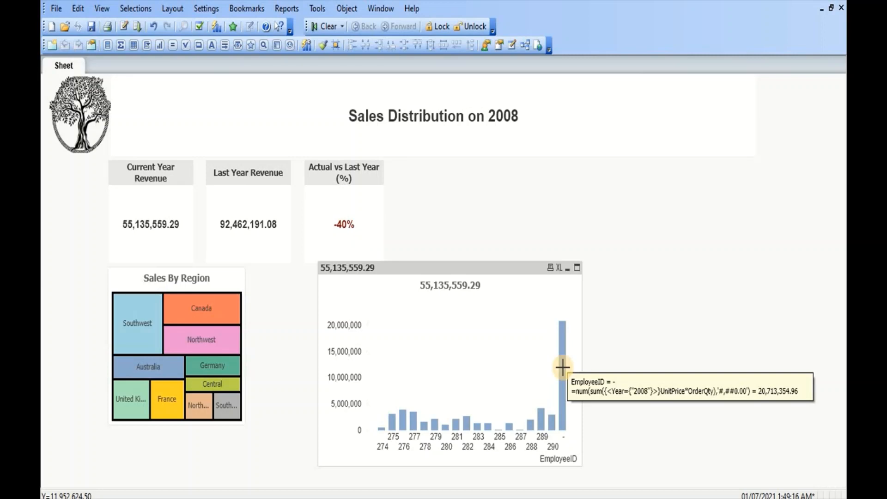
# - Enable Suppress When Value Is Null for the chart's EmployeeID dimension
pyautogui.rightClick(503, 367)
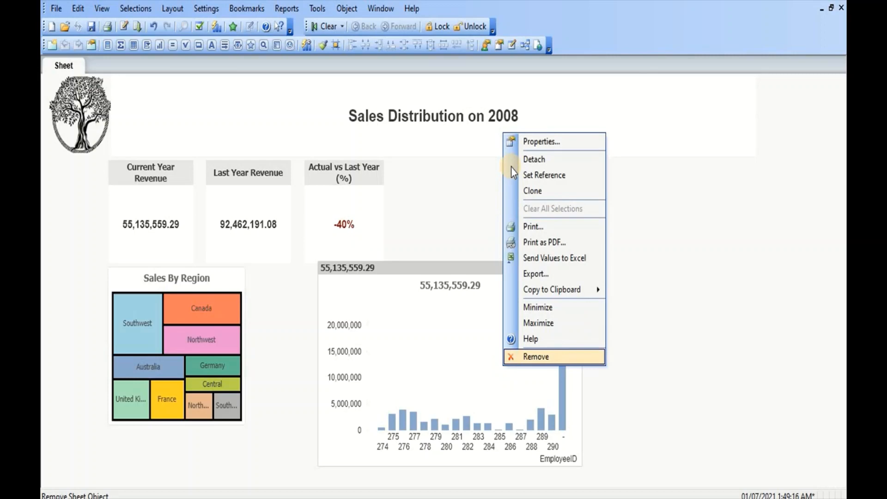
pyautogui.click(539, 145)
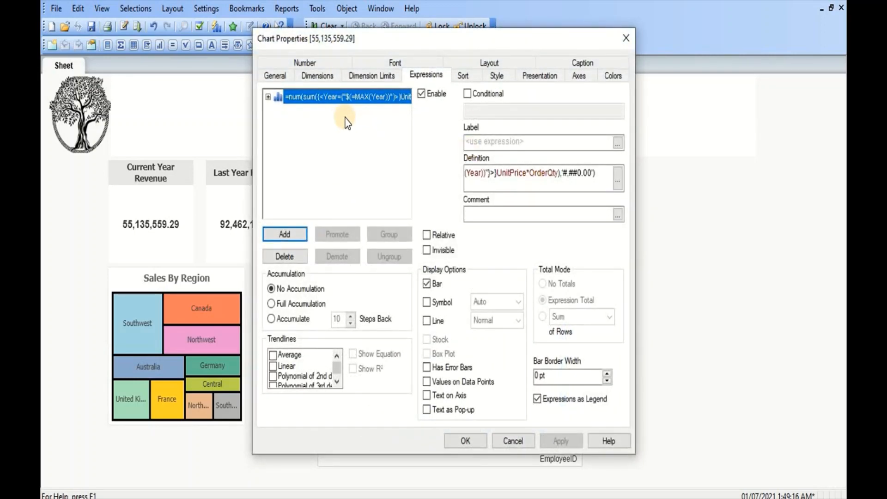
pyautogui.click(317, 75)
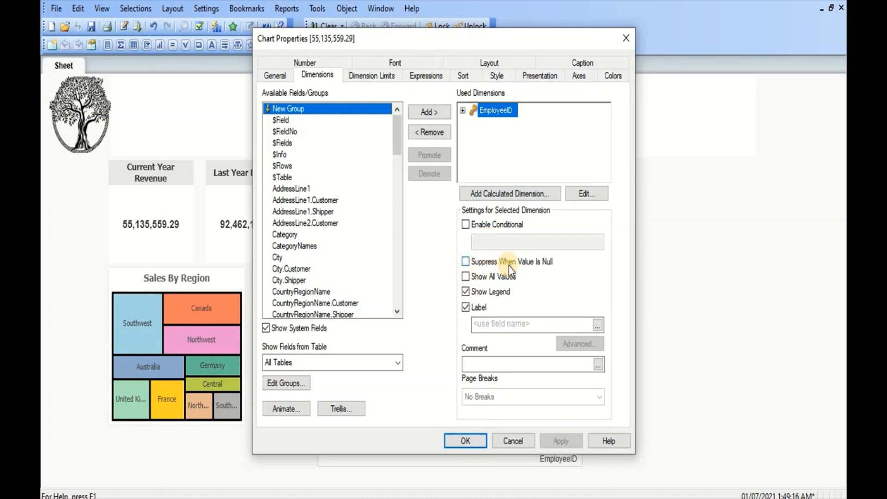
pyautogui.click(533, 264)
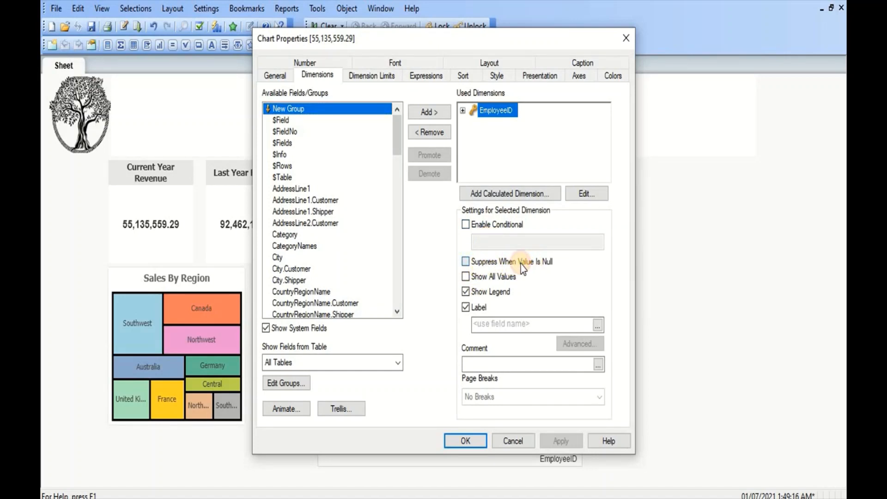
pyautogui.click(550, 440)
pyautogui.click(465, 441)
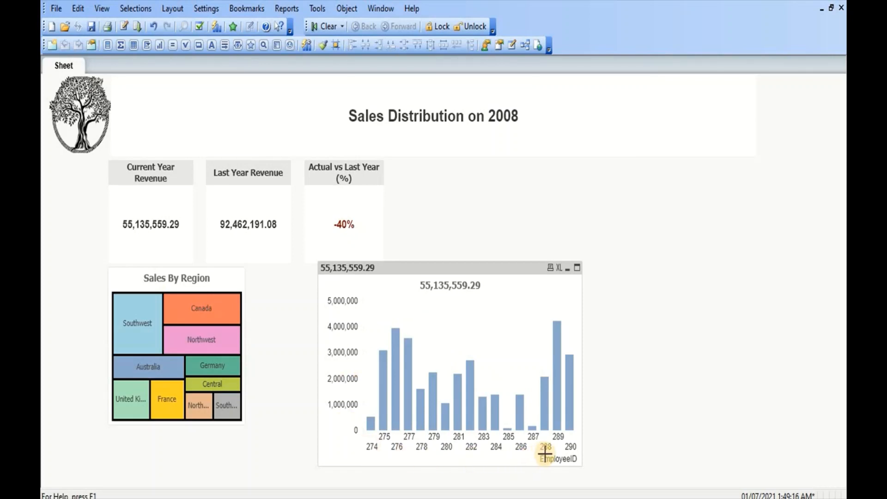
# - Open the chart's properties and copy the revenue expression definition from the expression editor
pyautogui.rightClick(441, 343)
pyautogui.click(470, 122)
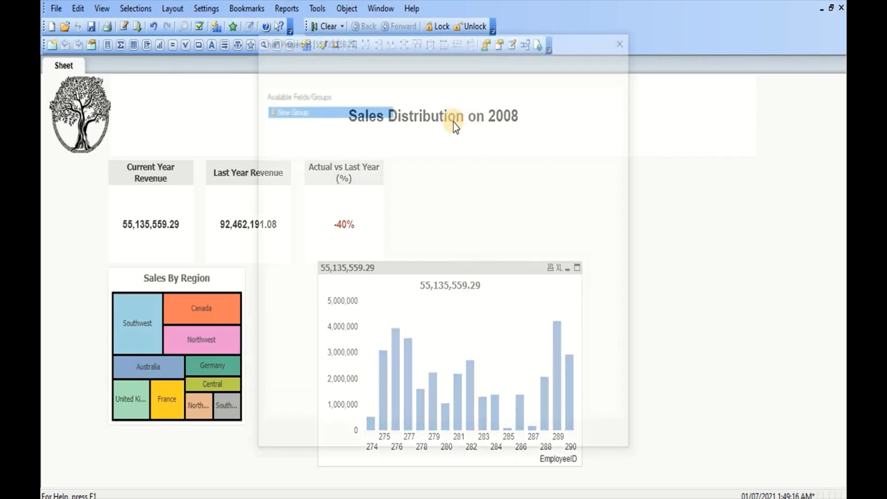
pyautogui.click(433, 78)
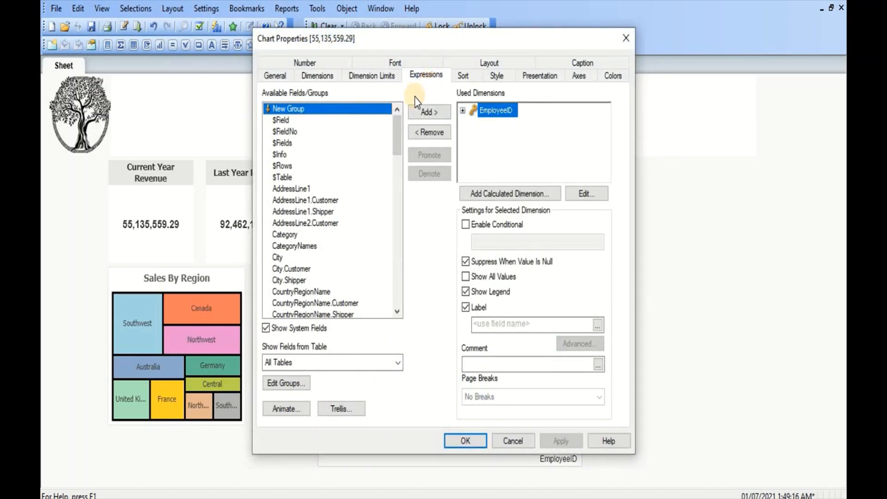
pyautogui.click(619, 183)
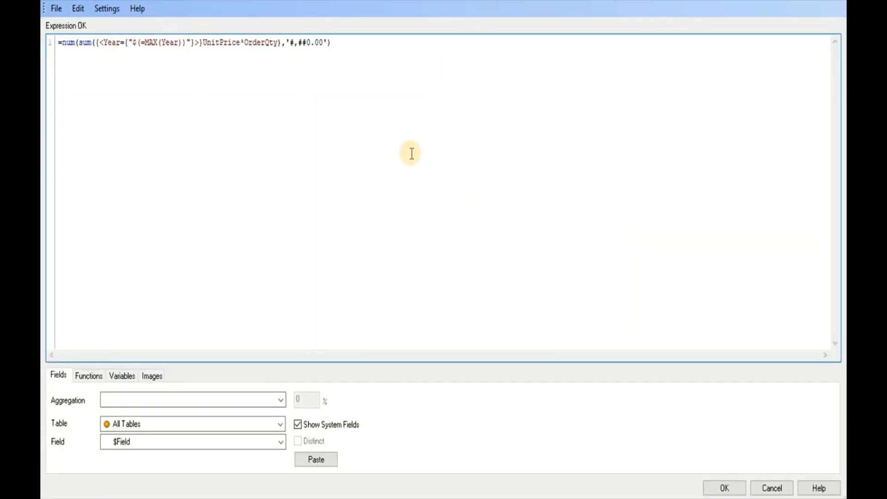
pyautogui.hotkey('ctrl', 'a')
pyautogui.hotkey('ctrl', 'c')
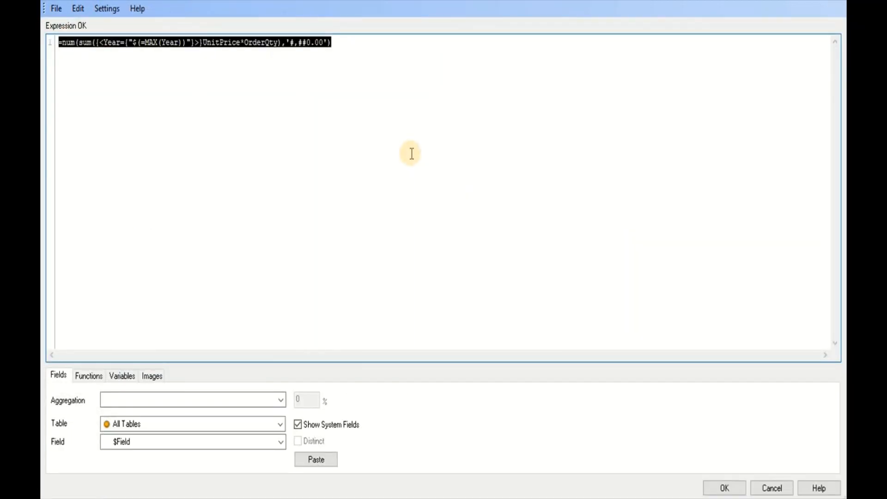
pyautogui.click(723, 487)
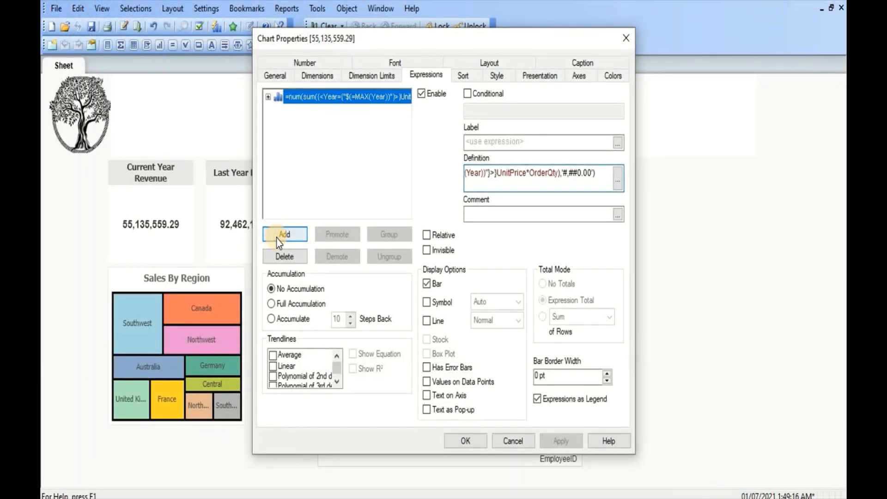
# - Add a second expression from the pasted revenue formula with UnitPrice*OrderQty replaced by Target, and apply it
pyautogui.click(279, 237)
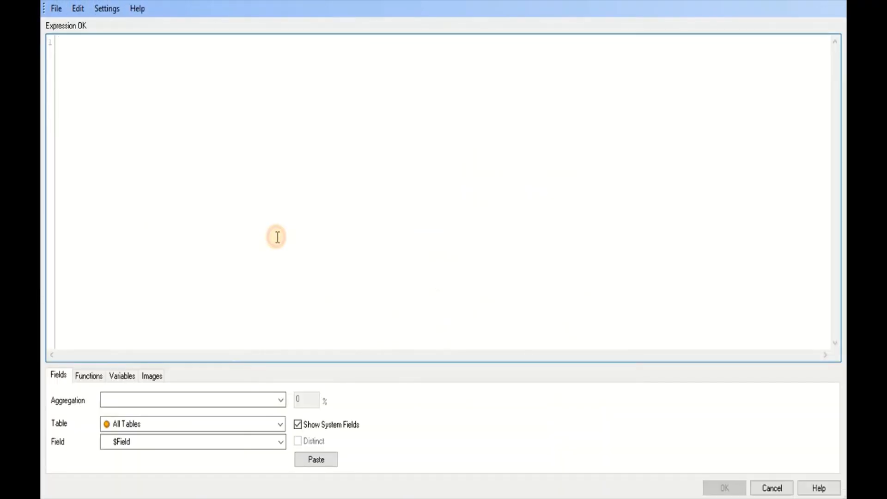
pyautogui.hotkey('ctrl', 'v')
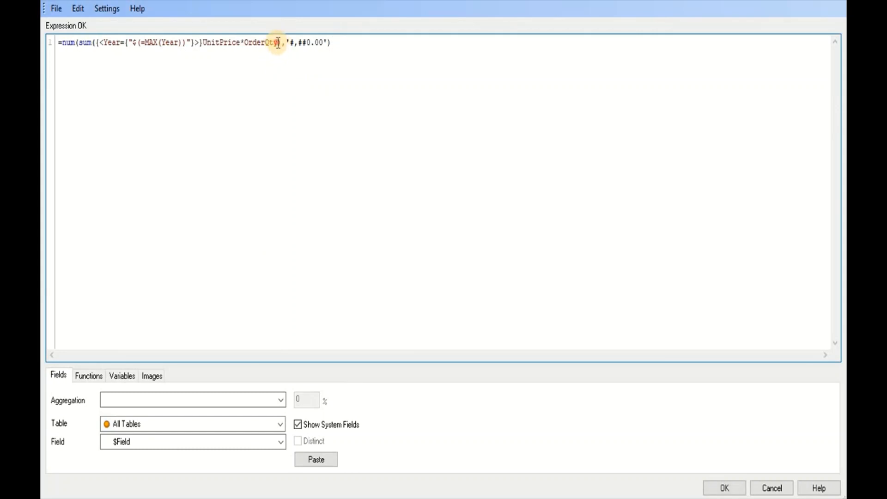
pyautogui.moveTo(278, 43); pyautogui.dragTo(203, 55)
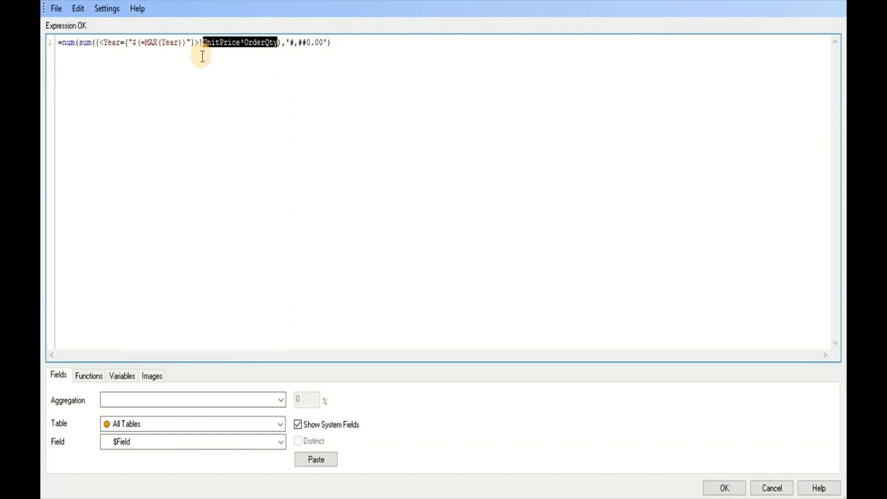
pyautogui.write('Tar')
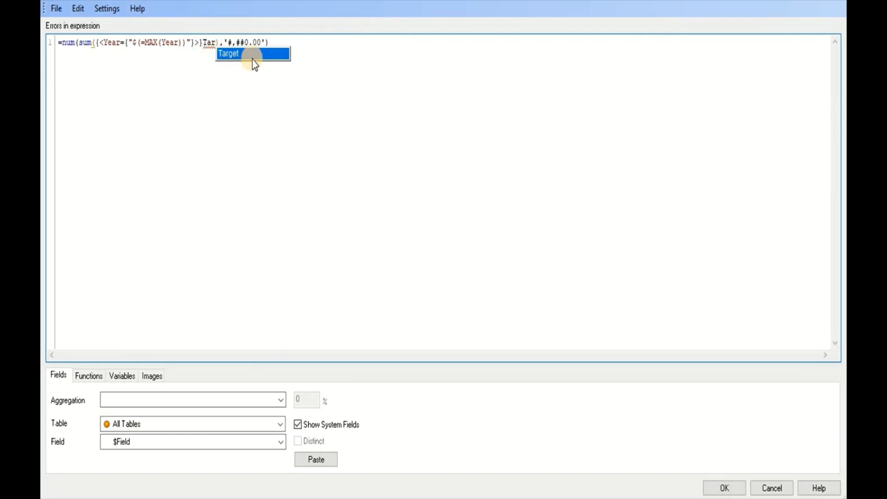
pyautogui.click(262, 54)
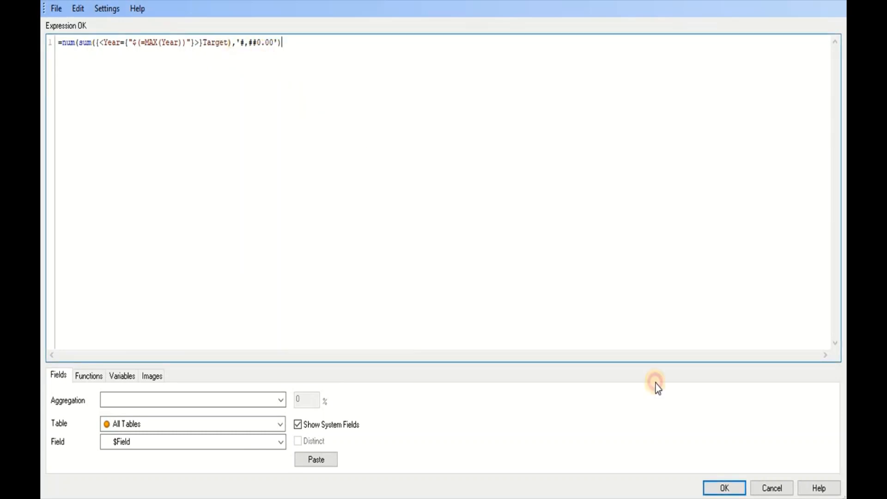
pyautogui.click(725, 488)
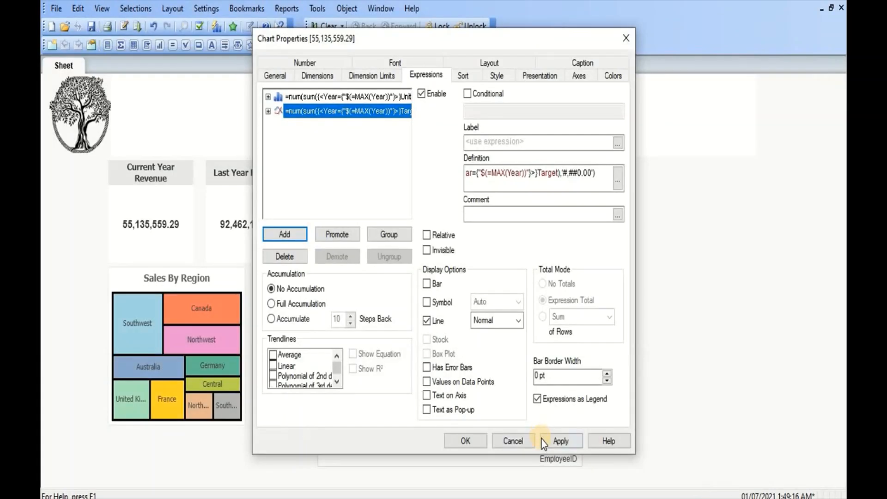
pyautogui.click(549, 441)
pyautogui.click(472, 446)
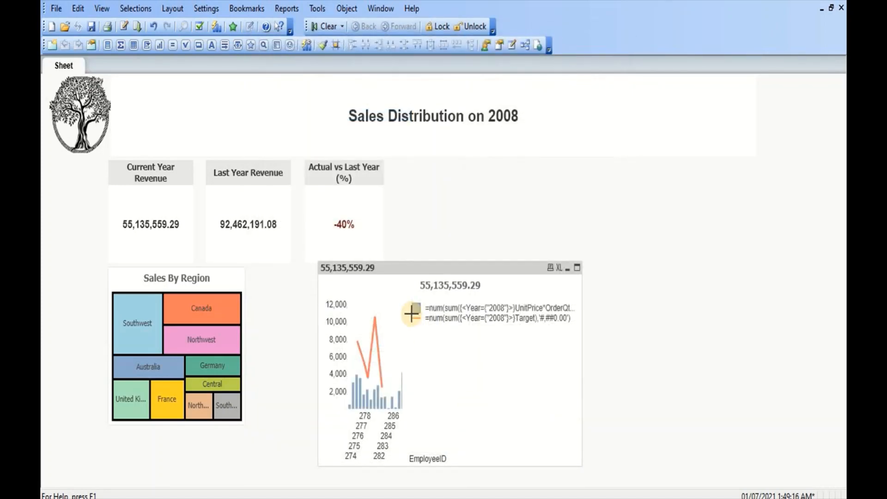
# - Reopen the chart's properties and label the first expression Revenue
pyautogui.click(360, 347)
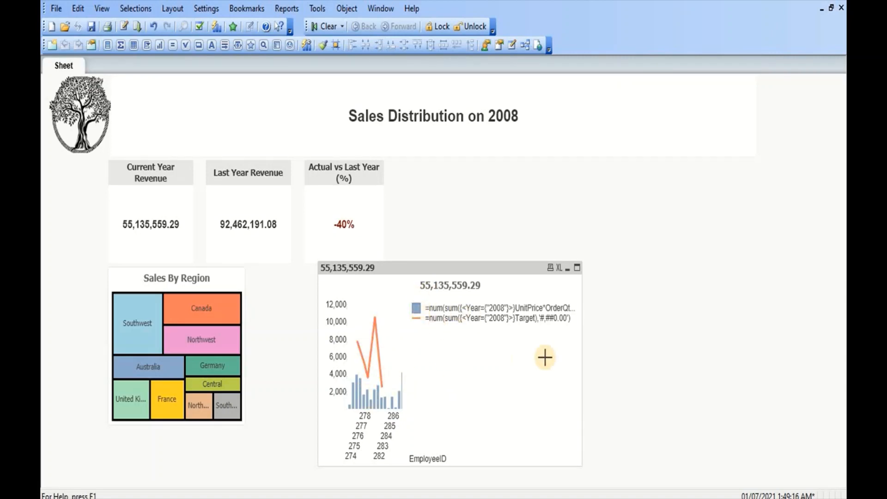
pyautogui.rightClick(446, 390)
pyautogui.click(509, 168)
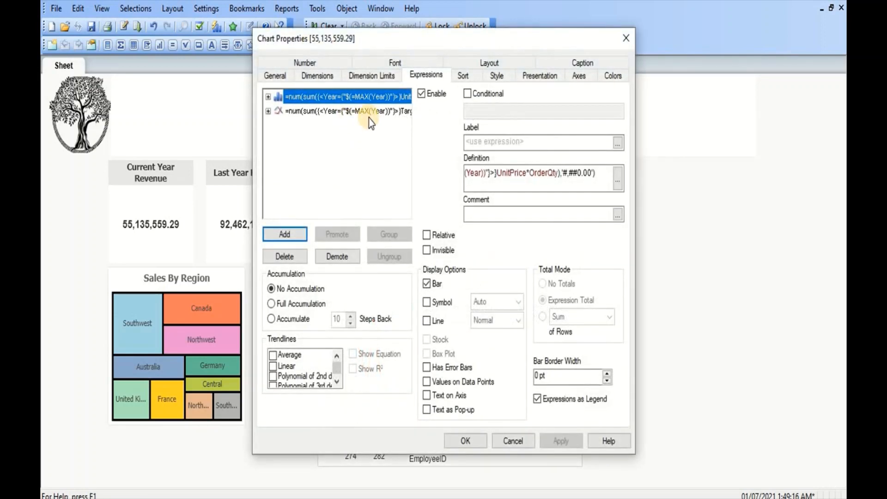
pyautogui.click(493, 143)
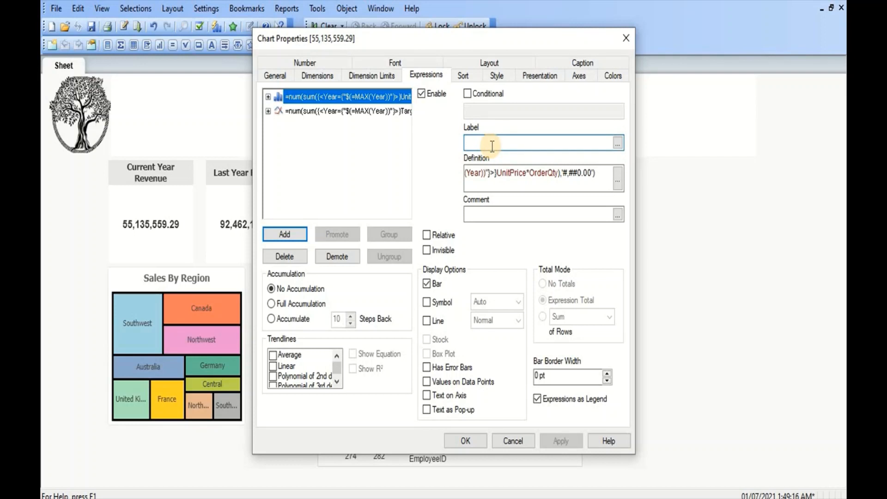
pyautogui.write('Revnue')
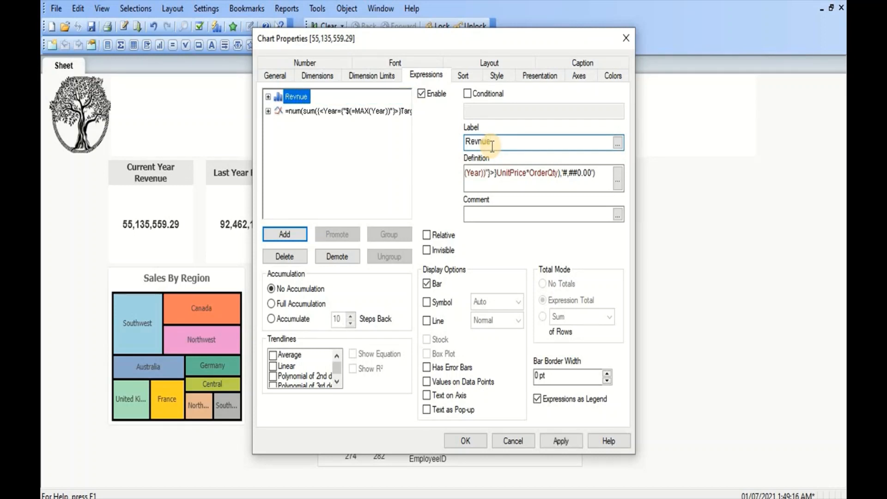
pyautogui.write('e')
# - Label the second expression Target and apply the changes
pyautogui.click(361, 115)
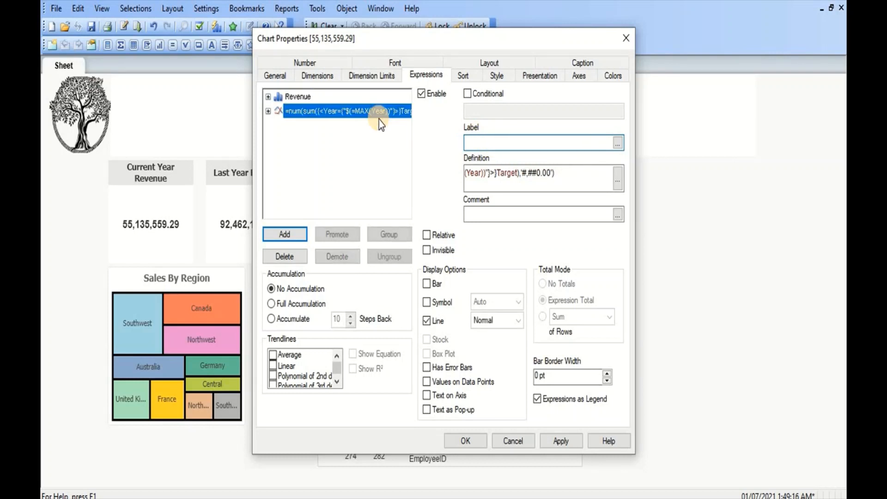
pyautogui.click(503, 144)
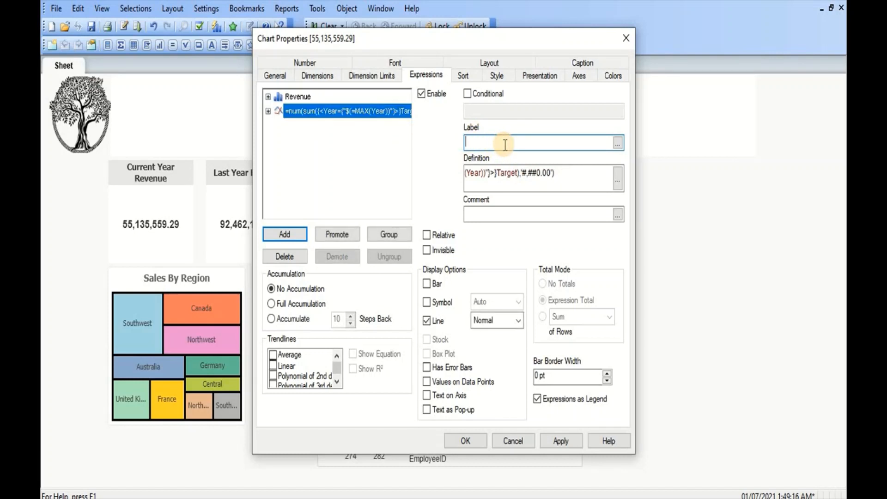
pyautogui.write('Target')
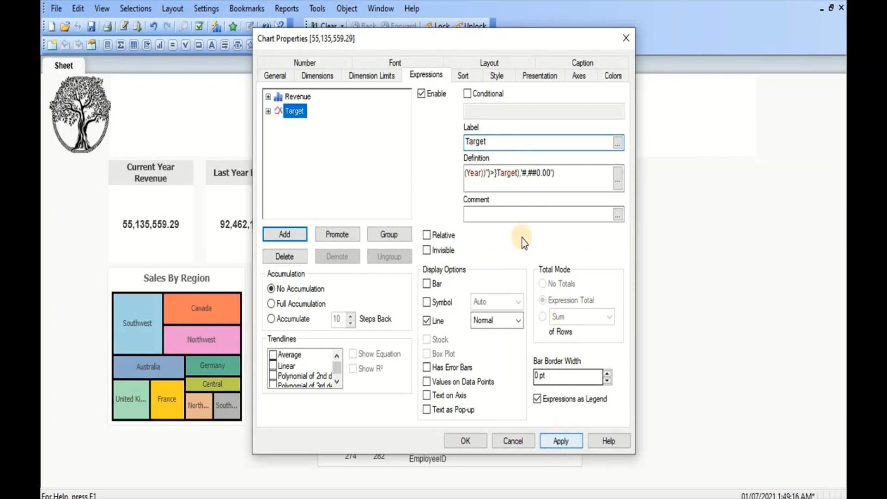
pyautogui.click(556, 442)
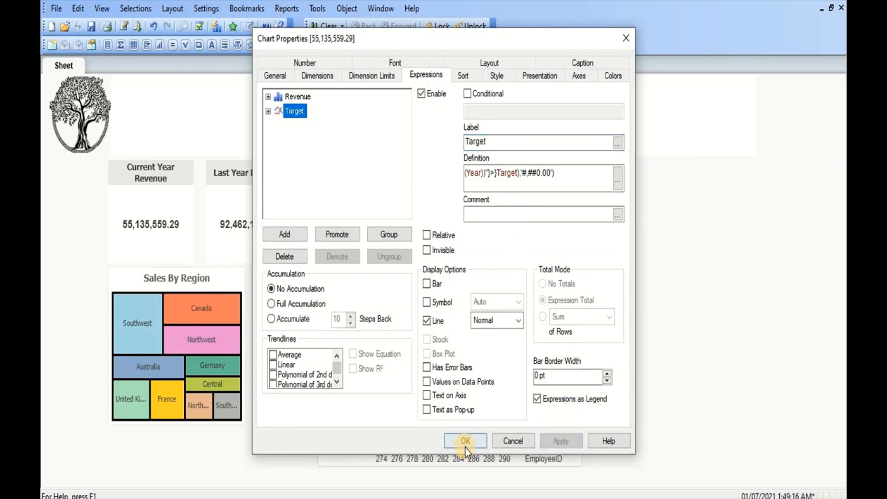
pyautogui.click(465, 441)
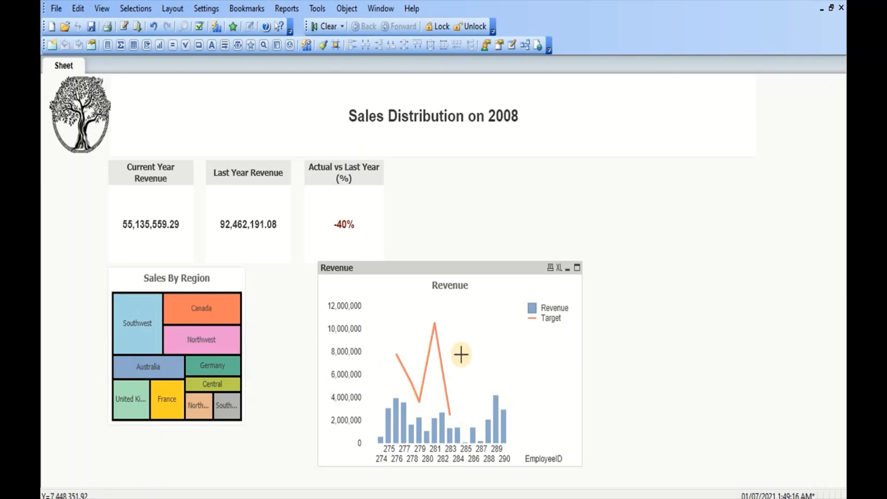
# - Restrict EmployeeID to the 10 largest values by the first expression and turn off Show Others
pyautogui.rightClick(441, 405)
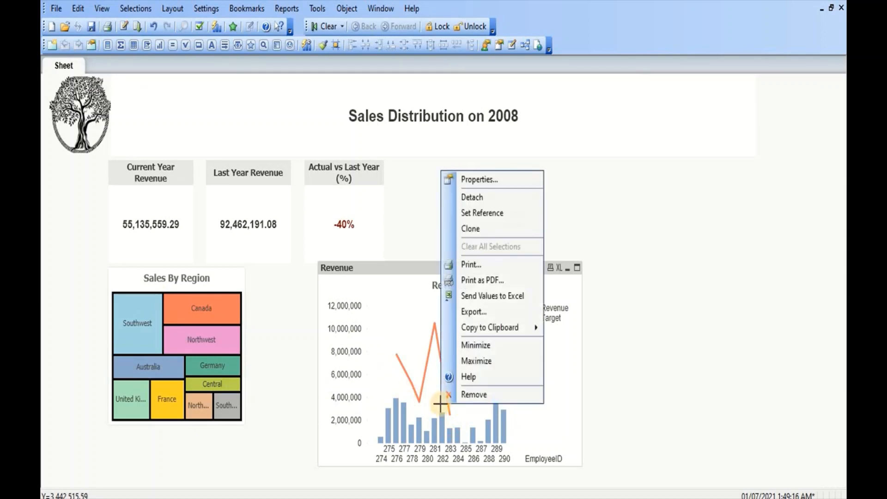
pyautogui.click(492, 183)
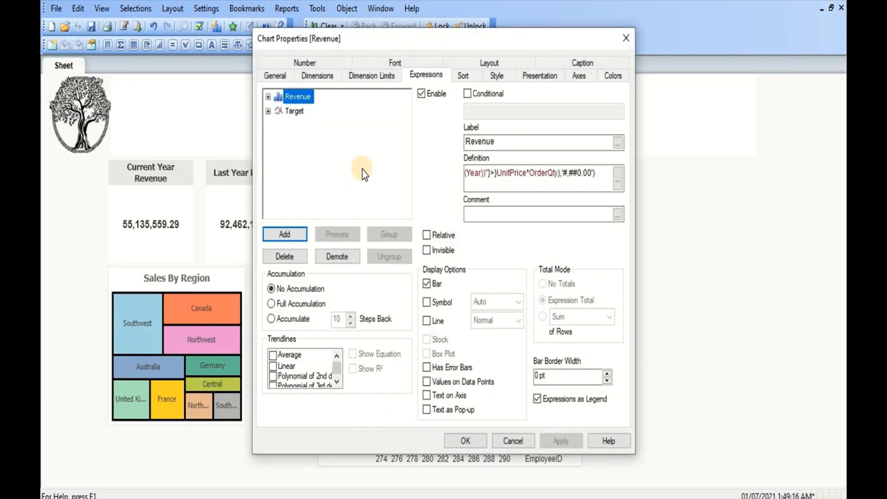
pyautogui.click(354, 79)
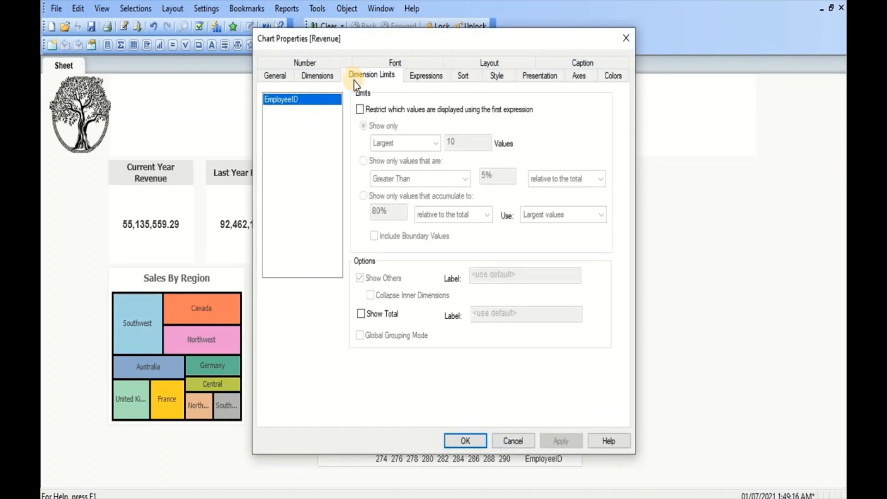
pyautogui.click(361, 110)
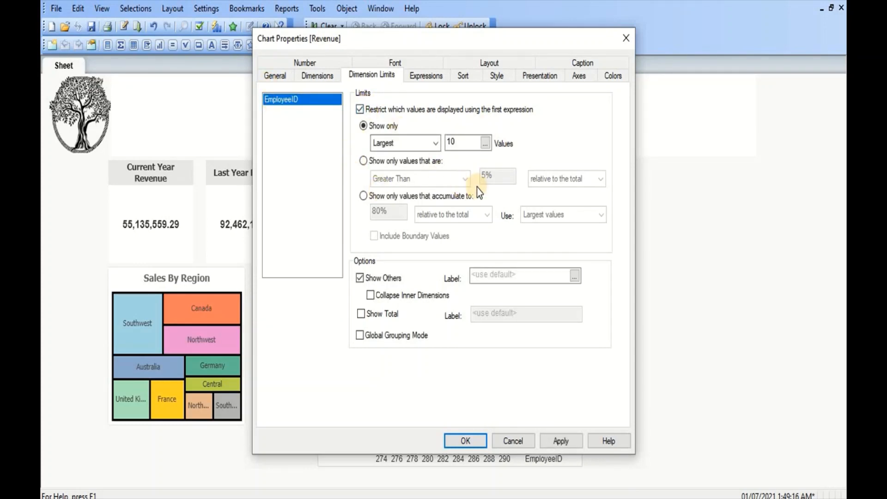
pyautogui.click(359, 278)
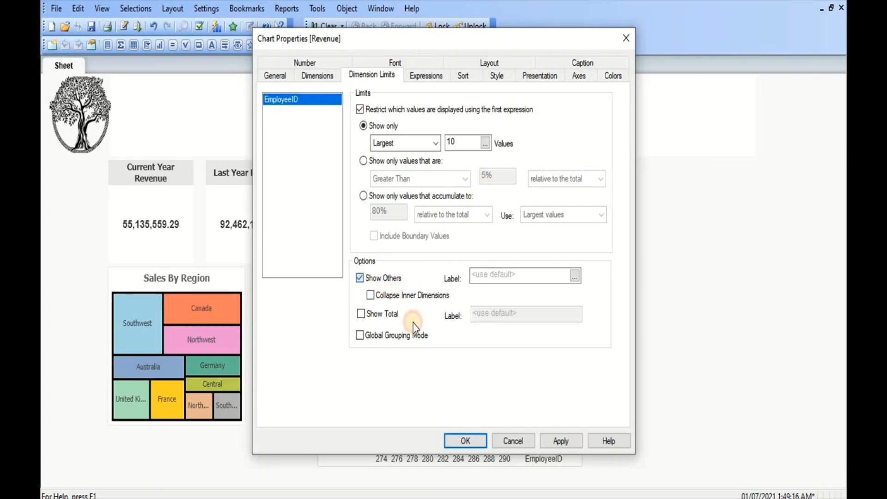
pyautogui.click(561, 441)
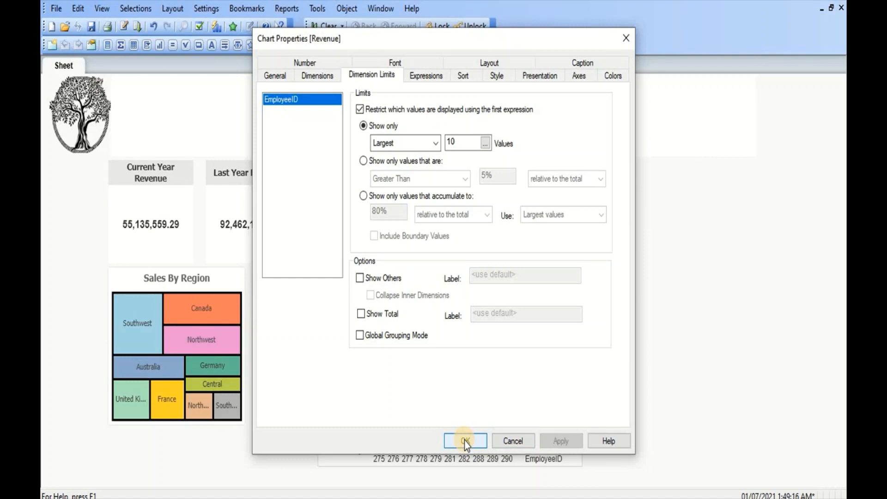
pyautogui.click(464, 440)
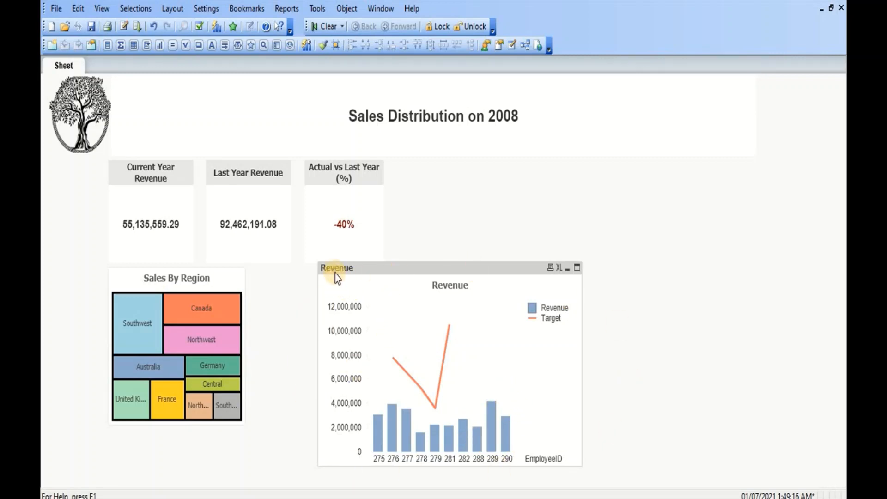
# - Set the chart's caption title to Sales By Employee vs Target
pyautogui.rightClick(464, 386)
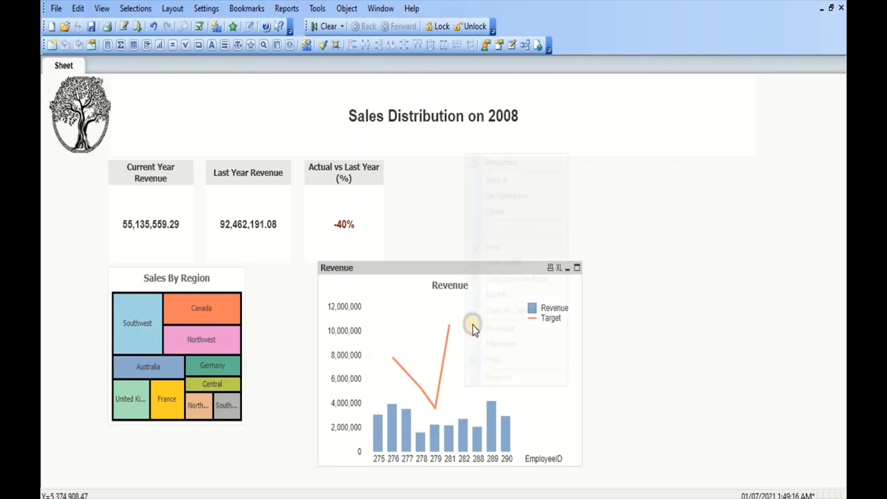
pyautogui.click(500, 164)
pyautogui.click(581, 58)
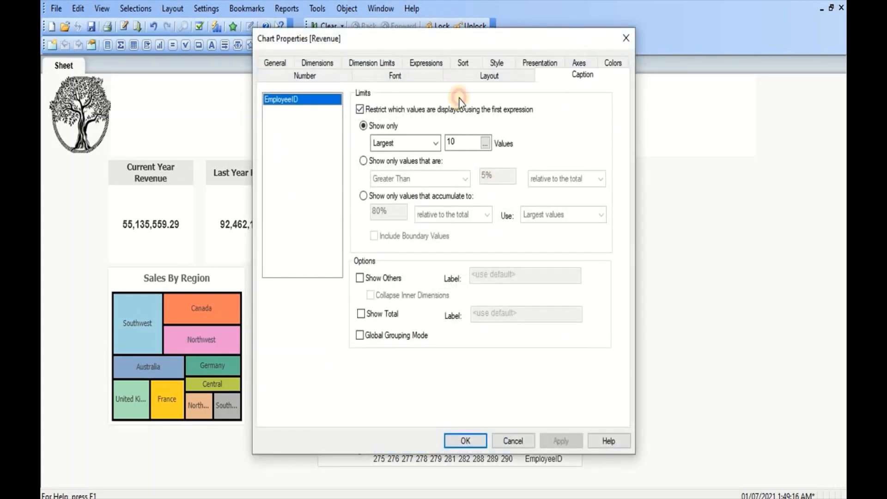
pyautogui.click(315, 123)
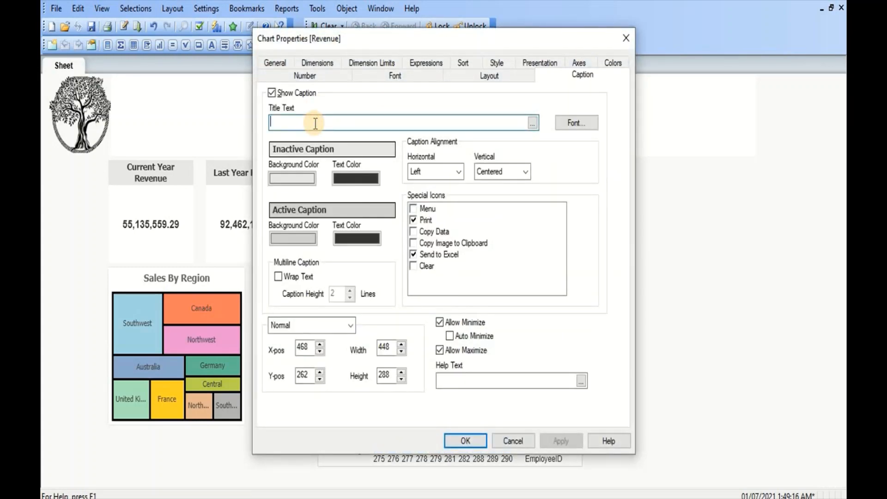
pyautogui.write('Sales By Employee vs Target')
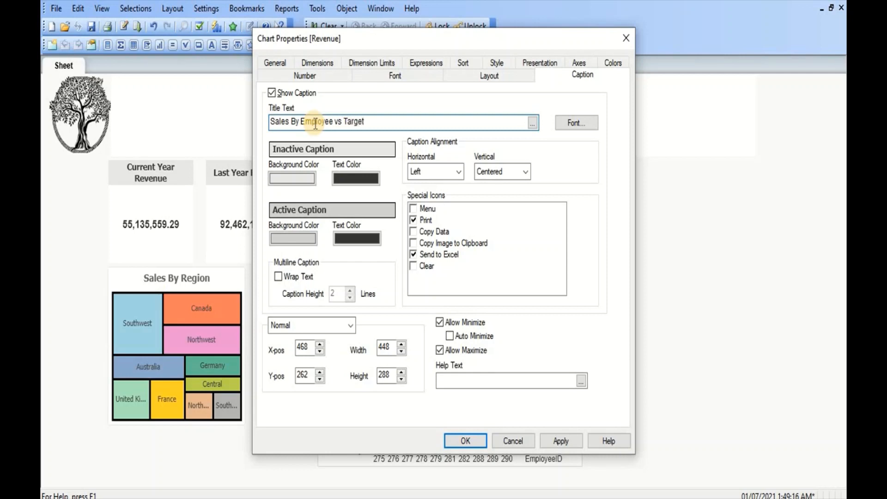
pyautogui.click(561, 441)
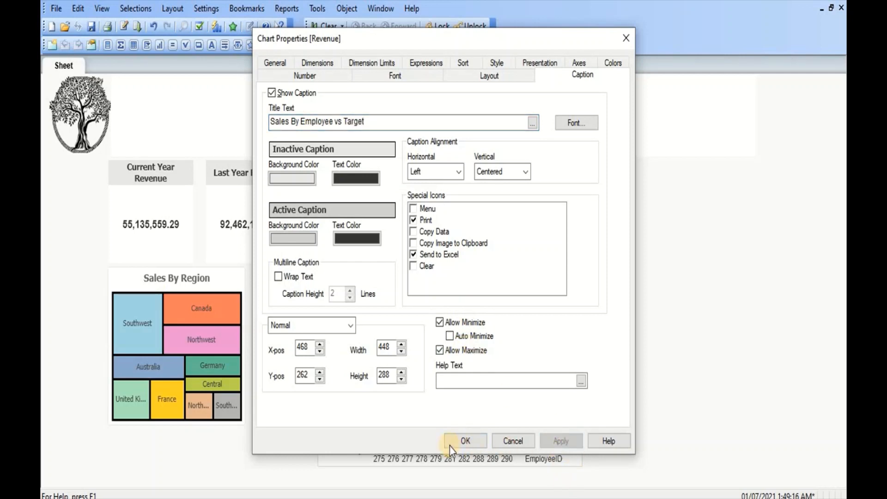
pyautogui.click(458, 442)
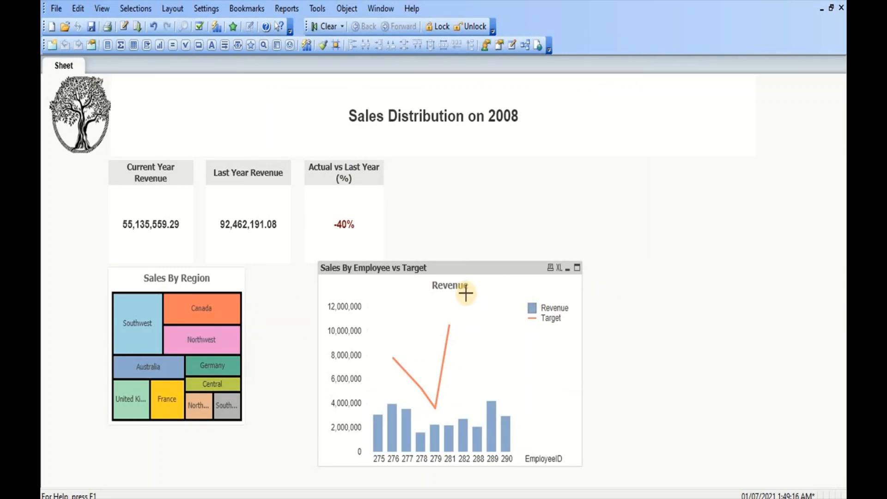
# - Move the Sales By Employee vs Target chart slightly left and shrink it to a smaller size
pyautogui.moveTo(470, 273); pyautogui.dragTo(455, 274)
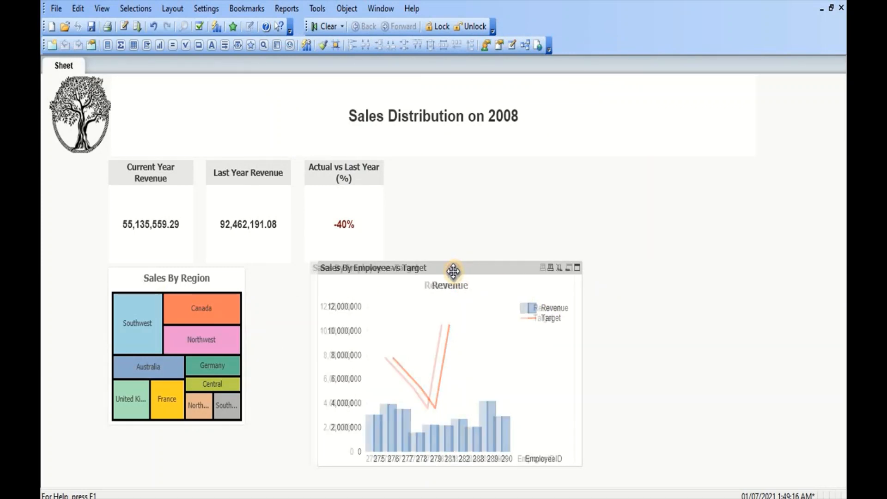
pyautogui.moveTo(561, 470); pyautogui.dragTo(500, 439)
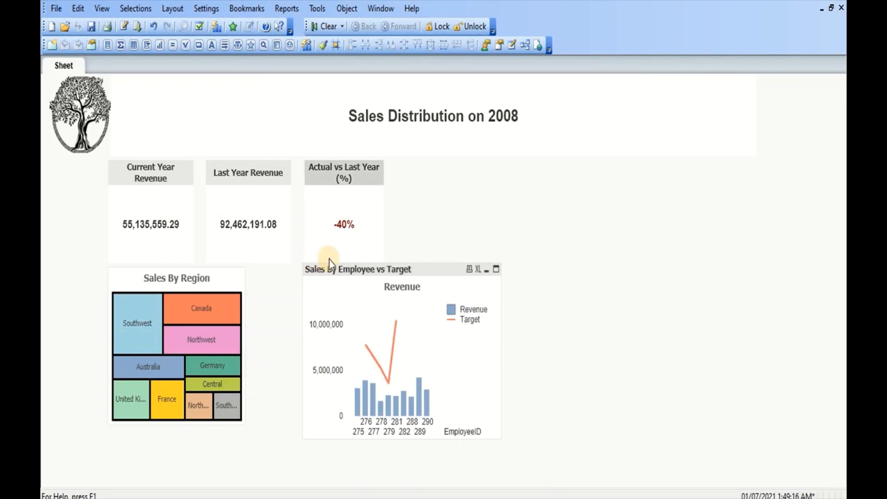
# - Shorten the three KPI boxes and move the Sales By Region chart up to close the gap beneath them
pyautogui.moveTo(330, 263); pyautogui.dragTo(335, 244)
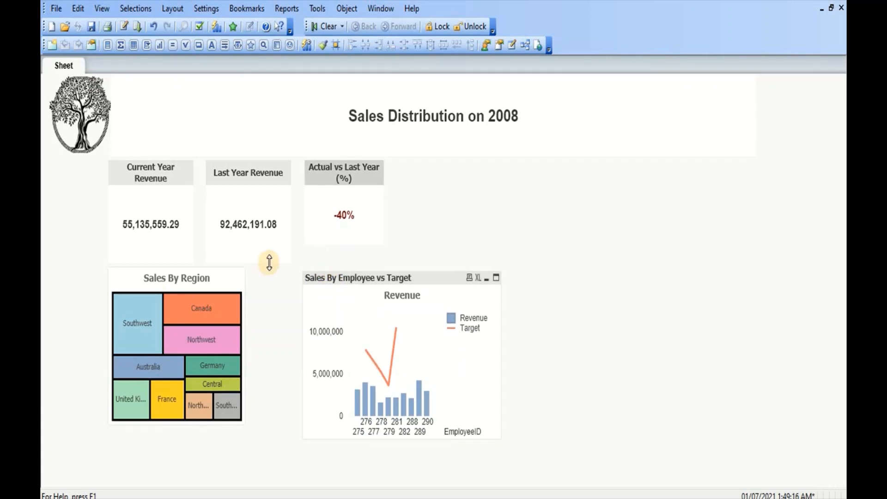
pyautogui.moveTo(269, 262); pyautogui.dragTo(279, 243)
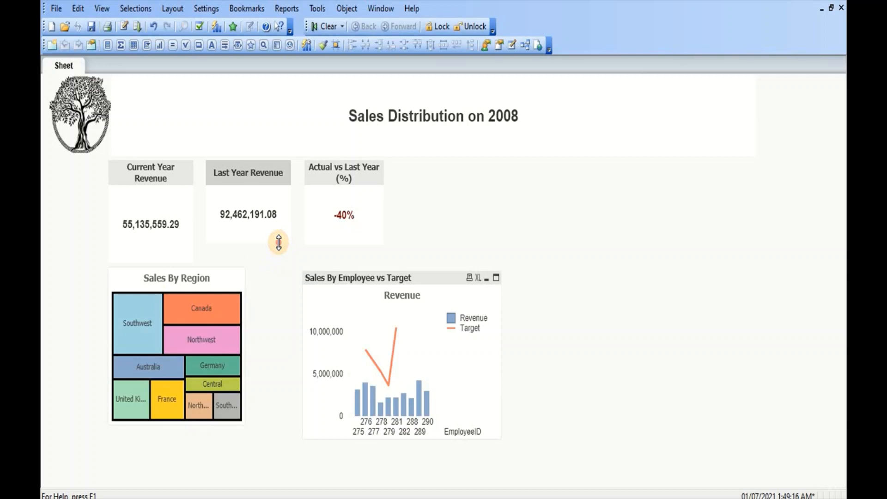
pyautogui.click(151, 254)
pyautogui.moveTo(157, 264); pyautogui.dragTo(180, 257)
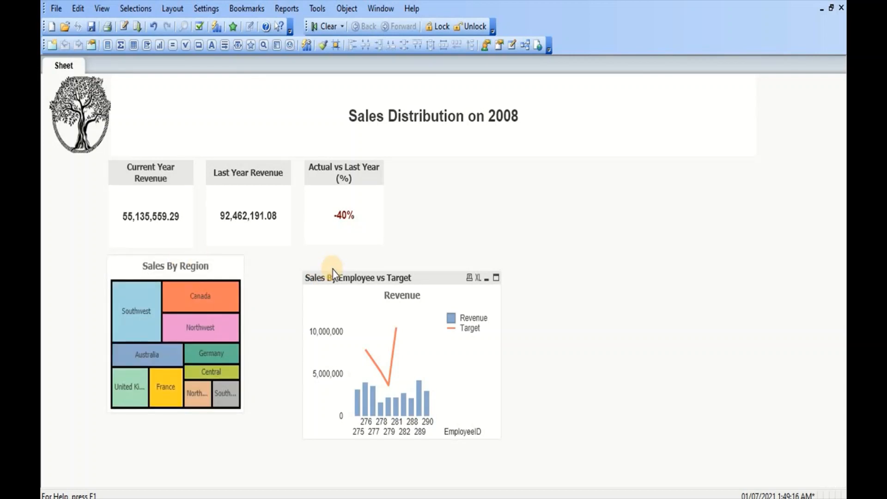
# - Move the Sales By Employee vs Target chart beside Sales By Region, widen it and shorten its height to align
pyautogui.click(334, 281)
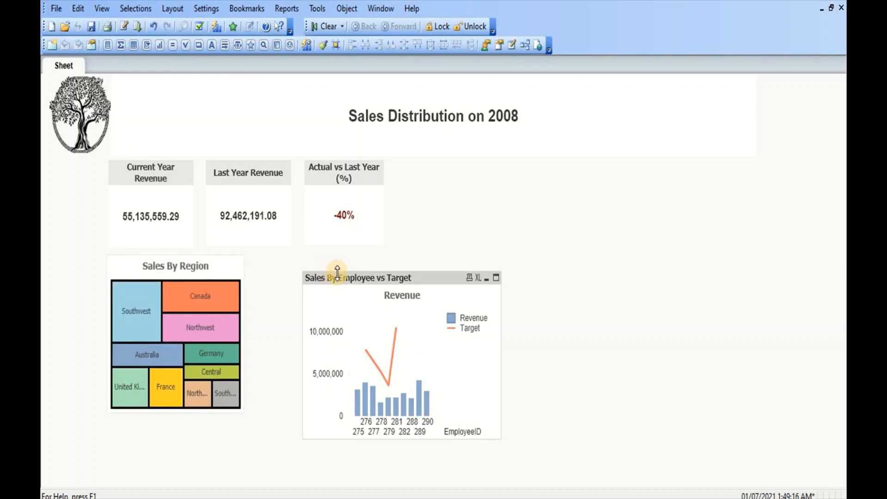
pyautogui.moveTo(337, 272); pyautogui.dragTo(295, 262)
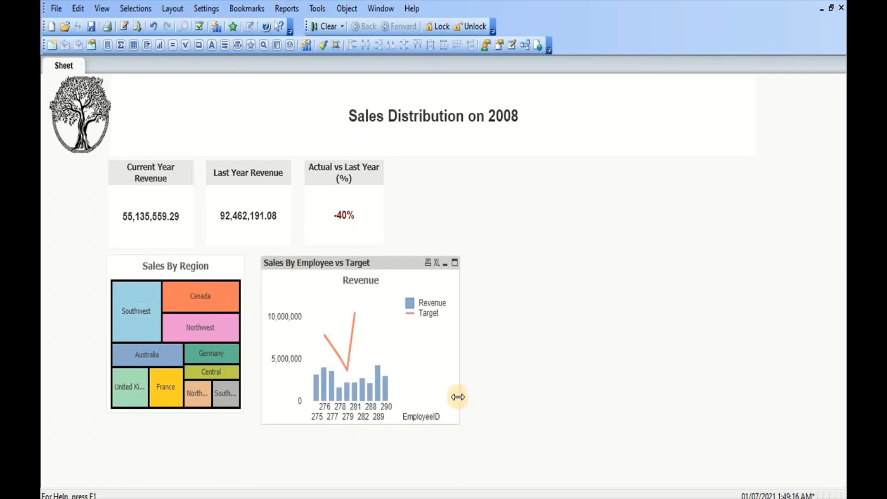
pyautogui.moveTo(464, 392); pyautogui.dragTo(522, 392)
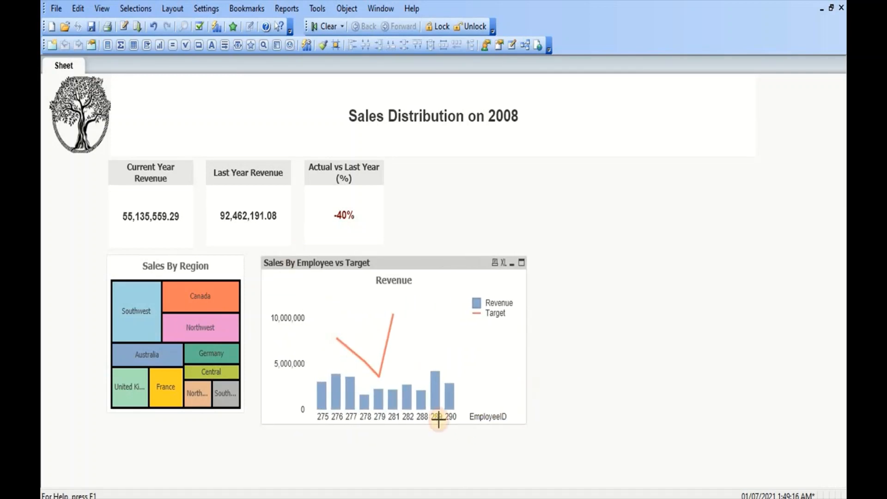
pyautogui.moveTo(430, 424); pyautogui.dragTo(431, 409)
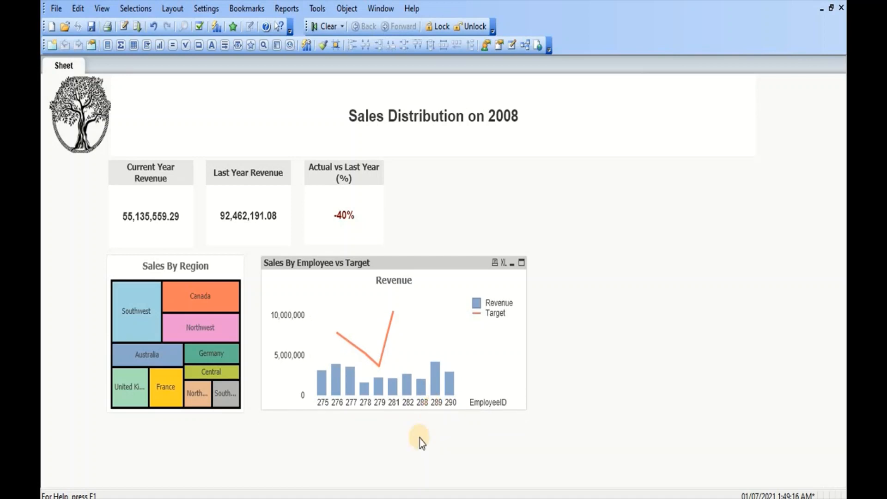